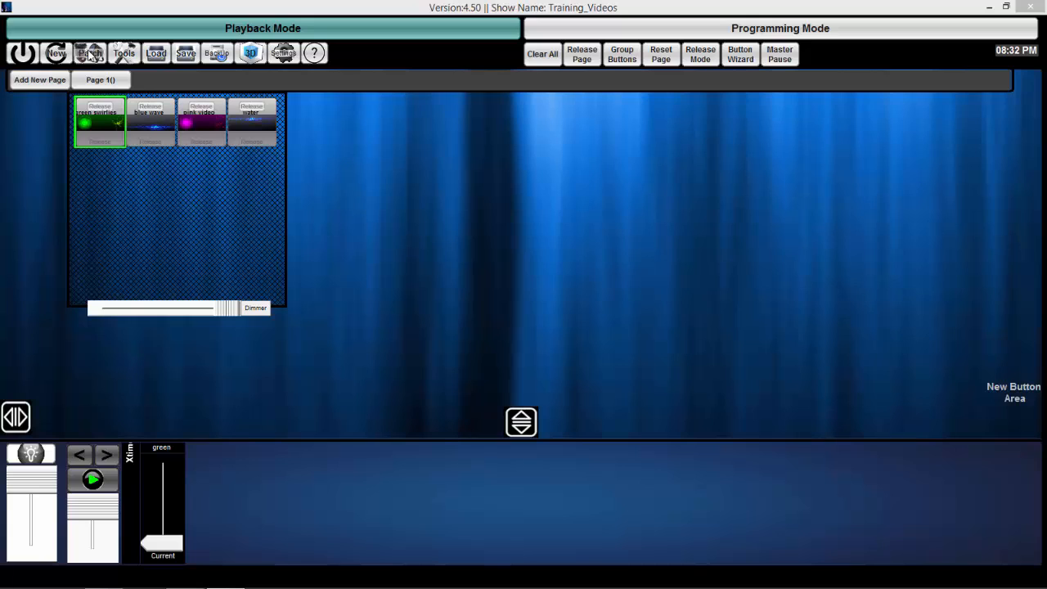
- Create a new fixture profile that uses 4 channels and name it "chinese led par(4-ch)"
{"action": "left_click", "coordinate": [91, 54]}
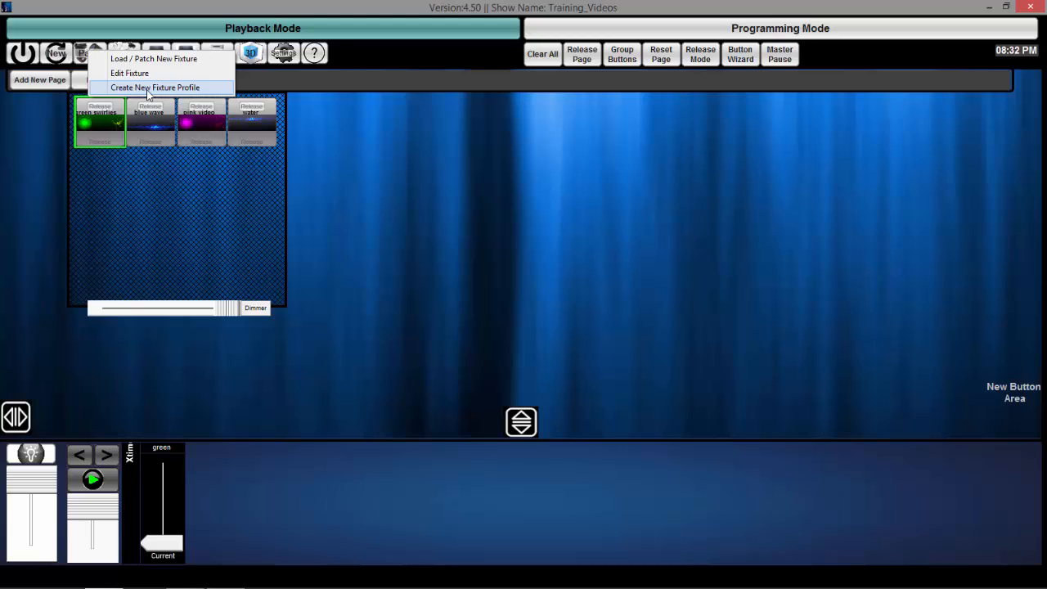
{"action": "left_click", "coordinate": [148, 87]}
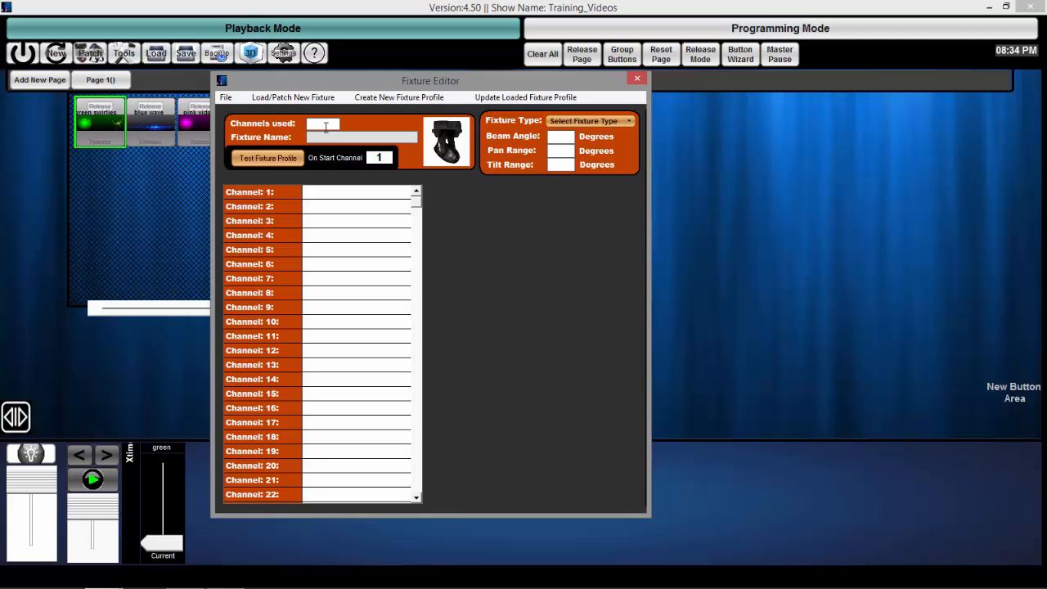
{"action": "type", "text": "4"}
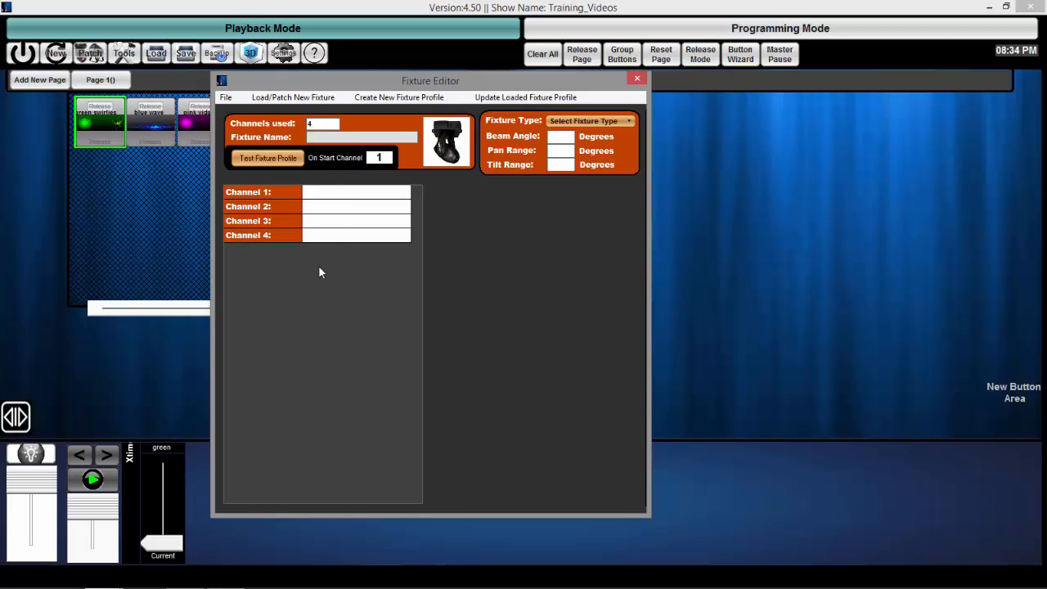
{"action": "left_click", "coordinate": [327, 137]}
{"action": "type", "text": "chinese led par"}
{"action": "type", "text": "(4-ch)"}
- Define channel 1 as red, with an attribute range of 0 to 255 represented by the basic red color
{"action": "left_click", "coordinate": [352, 195]}
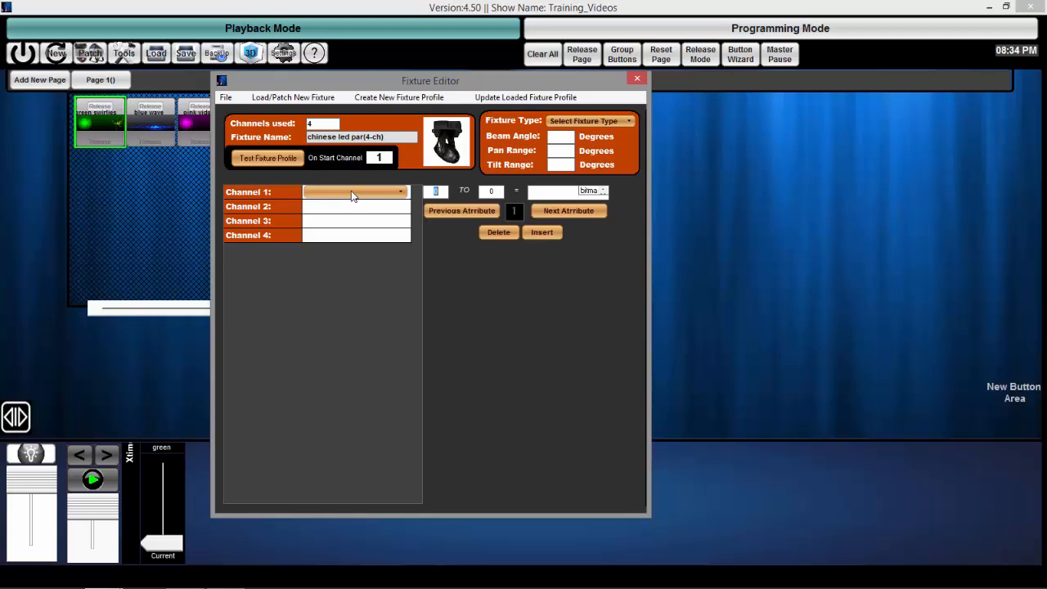
{"action": "left_click", "coordinate": [498, 191]}
{"action": "double_click", "coordinate": [491, 191]}
{"action": "type", "text": "255"}
{"action": "left_click", "coordinate": [604, 194]}
{"action": "left_click", "coordinate": [604, 194]}
{"action": "left_click", "coordinate": [603, 189]}
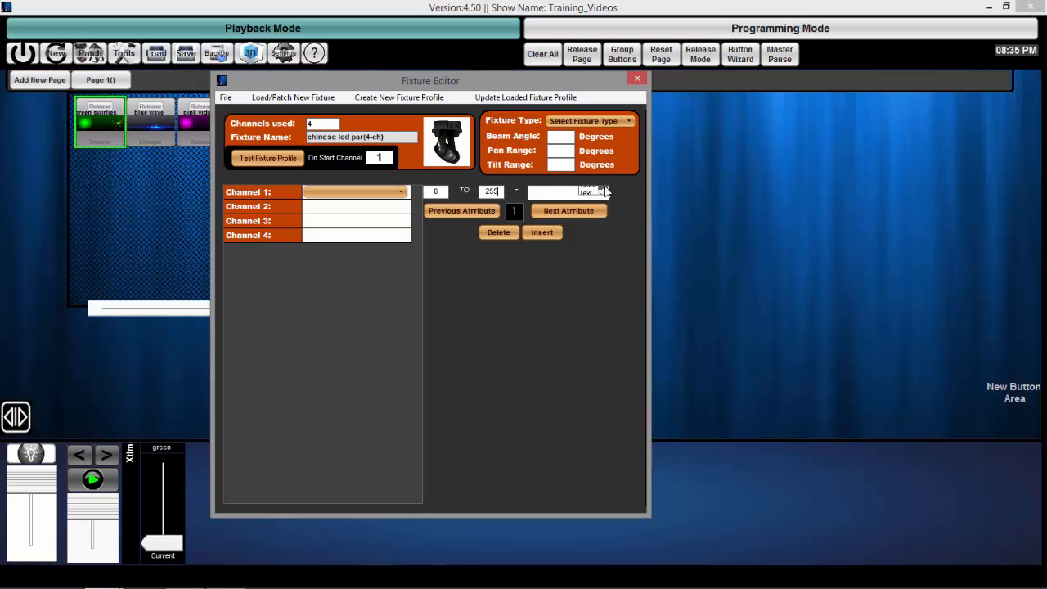
{"action": "left_click", "coordinate": [586, 194]}
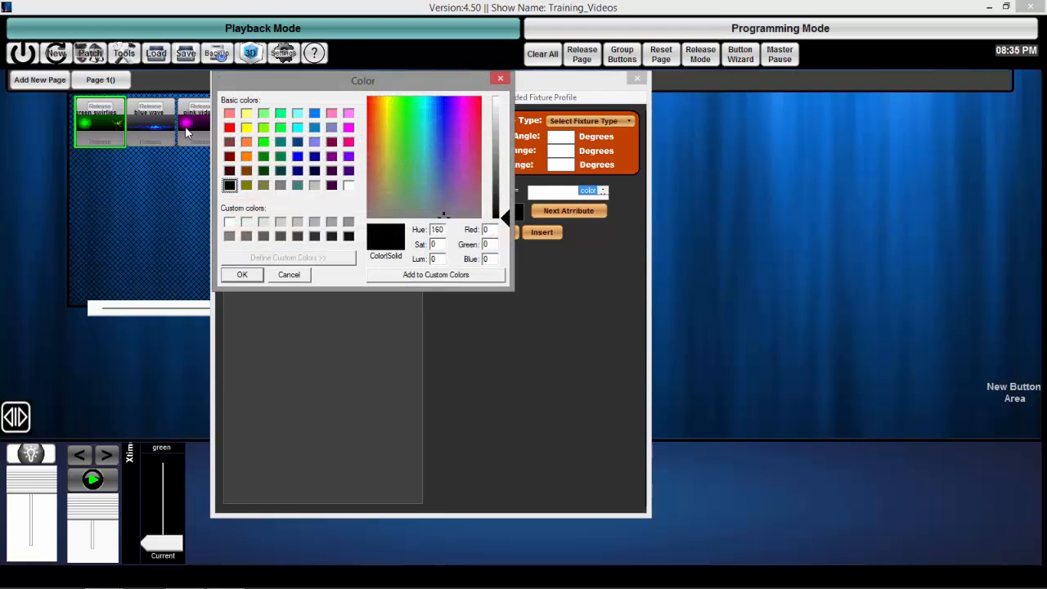
{"action": "left_click", "coordinate": [229, 128]}
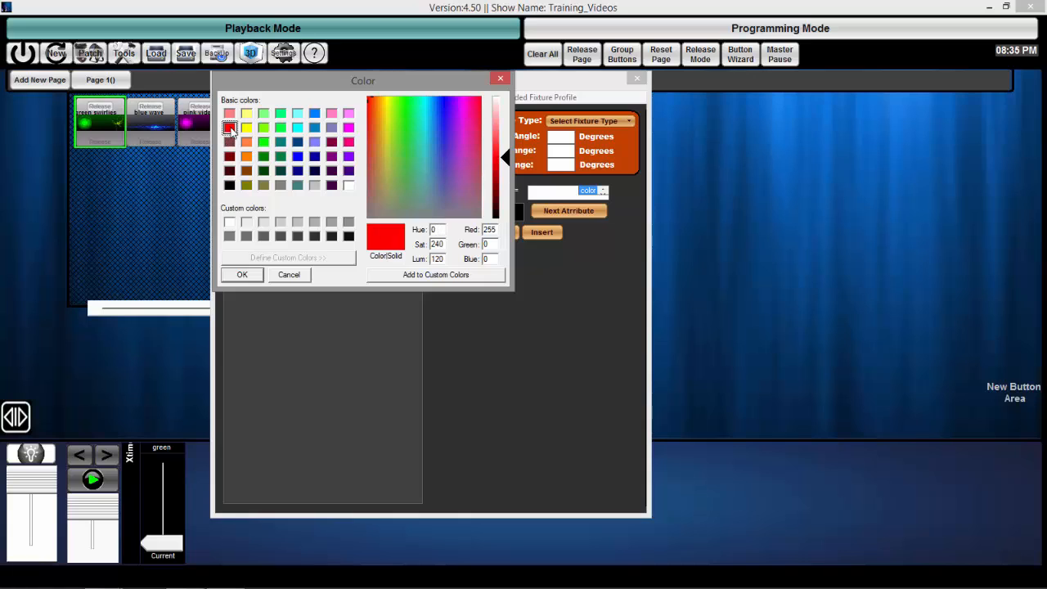
{"action": "left_click", "coordinate": [242, 274]}
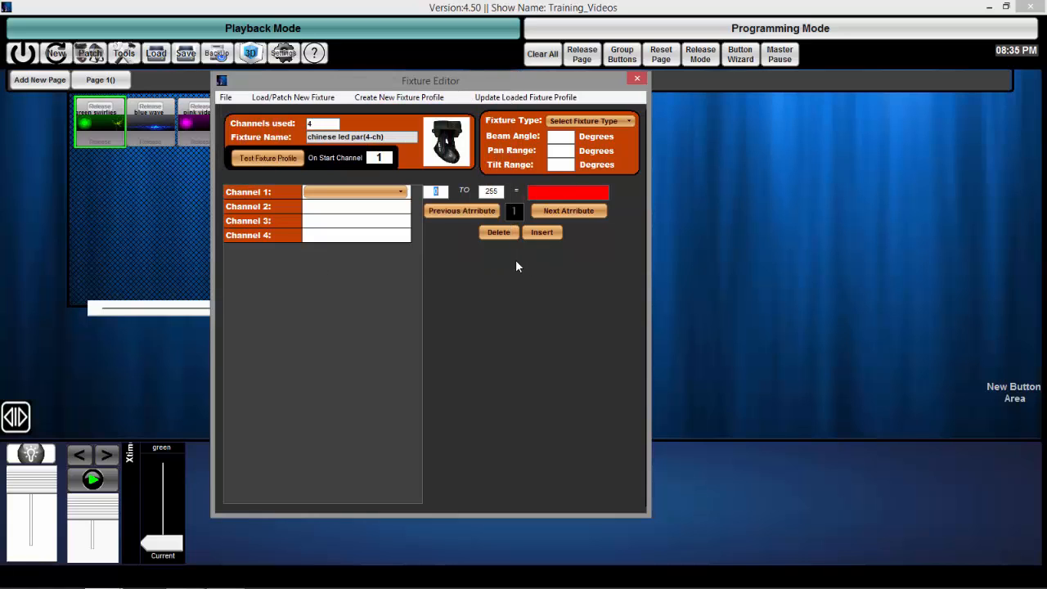
{"action": "left_click", "coordinate": [350, 193]}
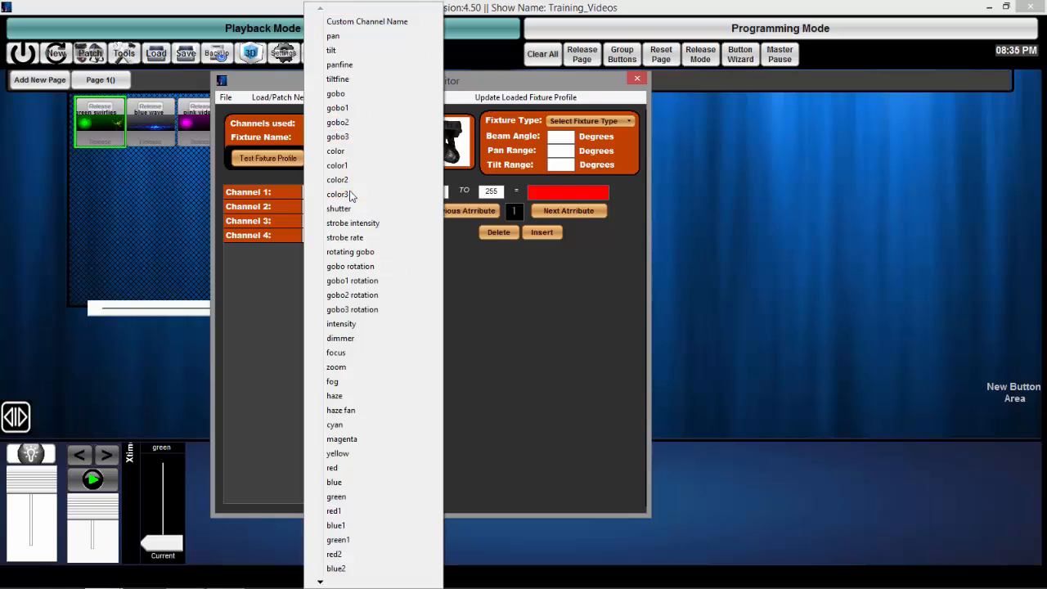
{"action": "left_click", "coordinate": [340, 469]}
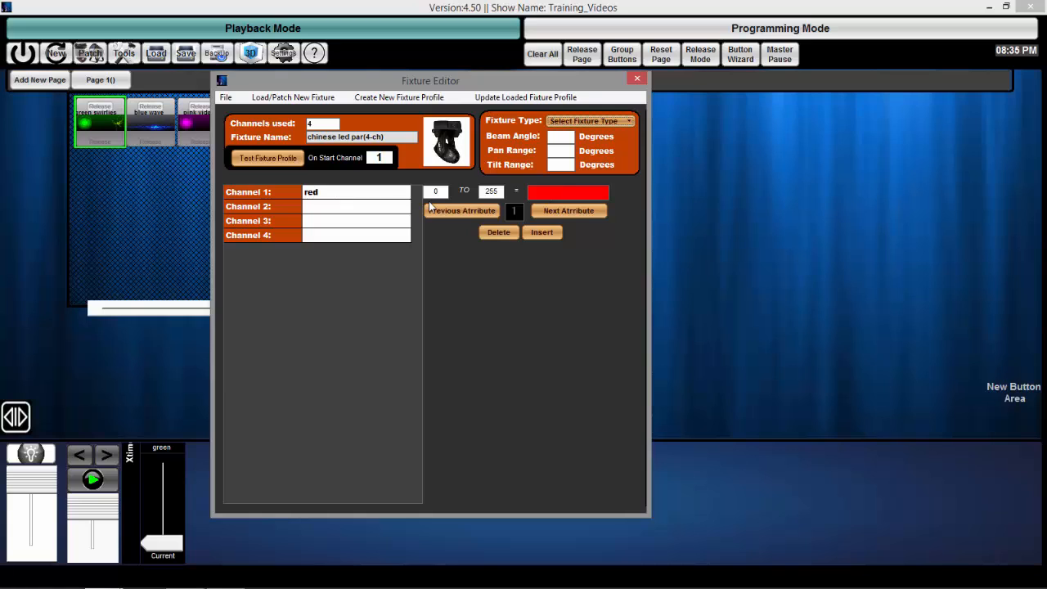
- Define channel 2 as green, with an attribute range of 0 to 255 represented by the bright green color
{"action": "left_click", "coordinate": [355, 211]}
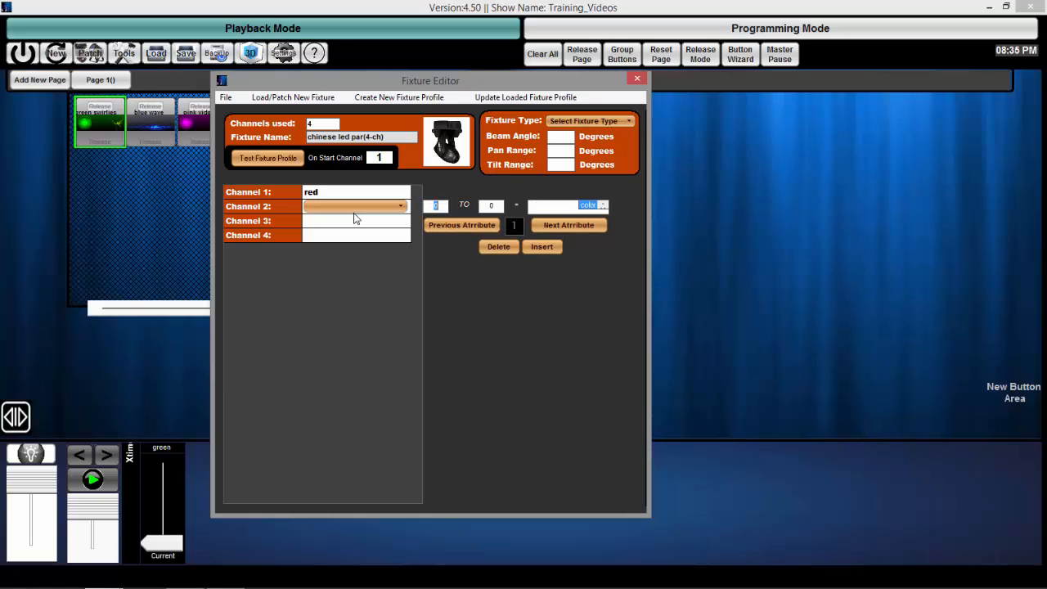
{"action": "left_click", "coordinate": [357, 210]}
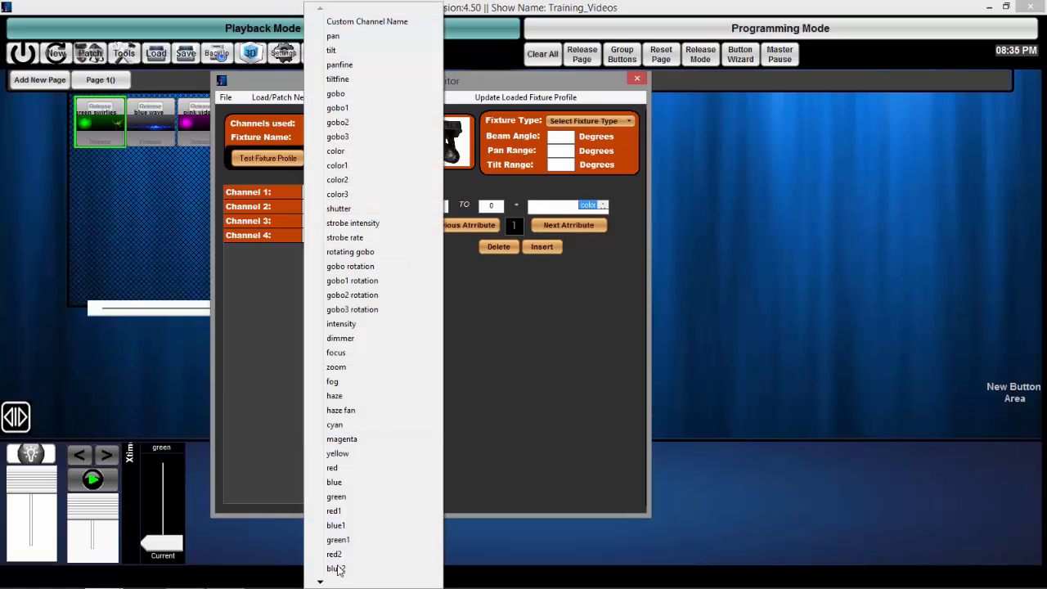
{"action": "left_click", "coordinate": [336, 497]}
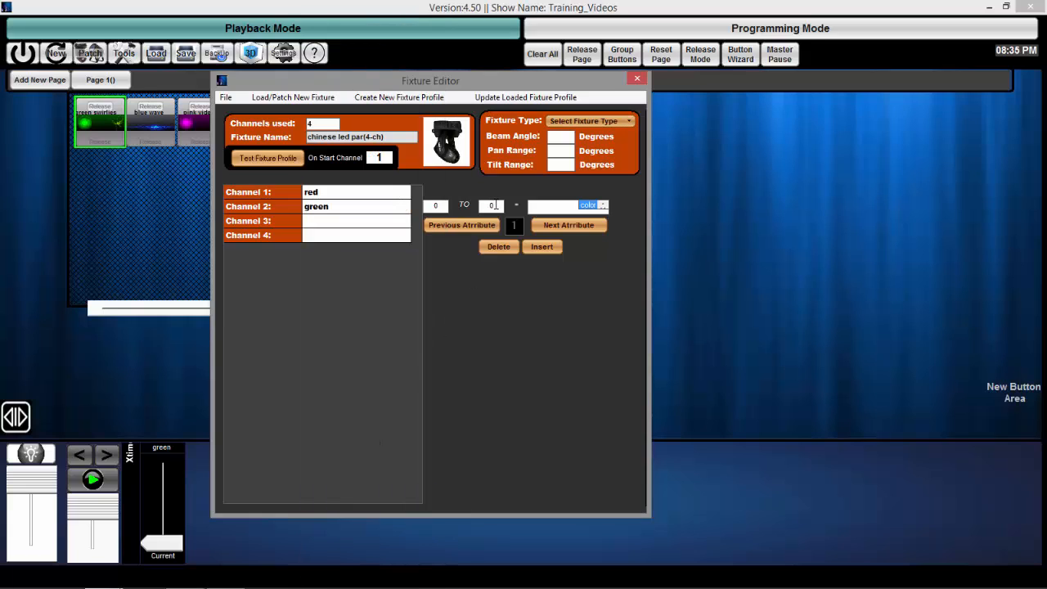
{"action": "left_click", "coordinate": [493, 205]}
{"action": "type", "text": "255"}
{"action": "left_click", "coordinate": [587, 207]}
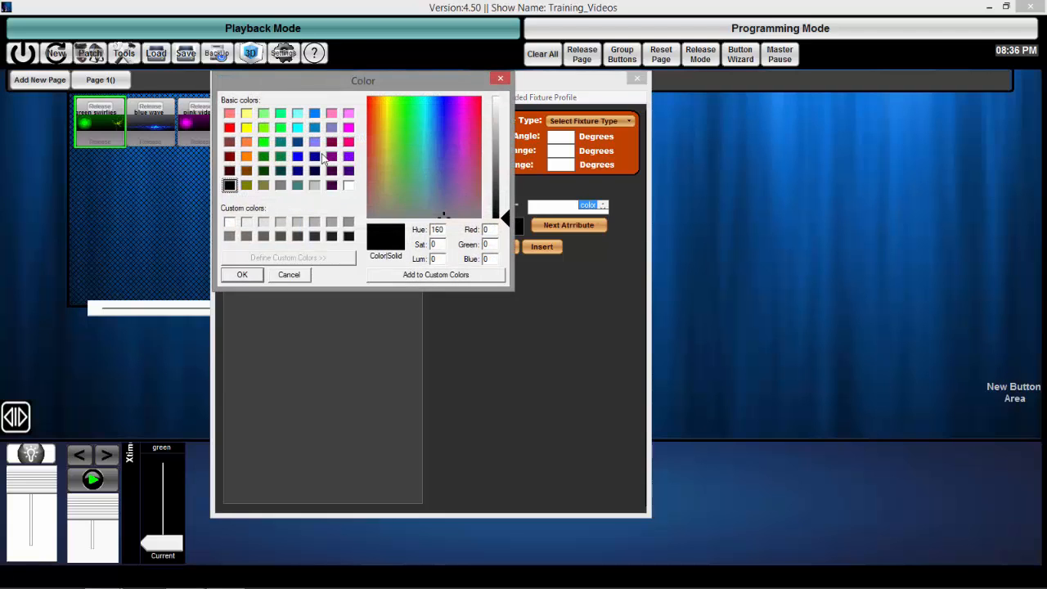
{"action": "left_click", "coordinate": [264, 143]}
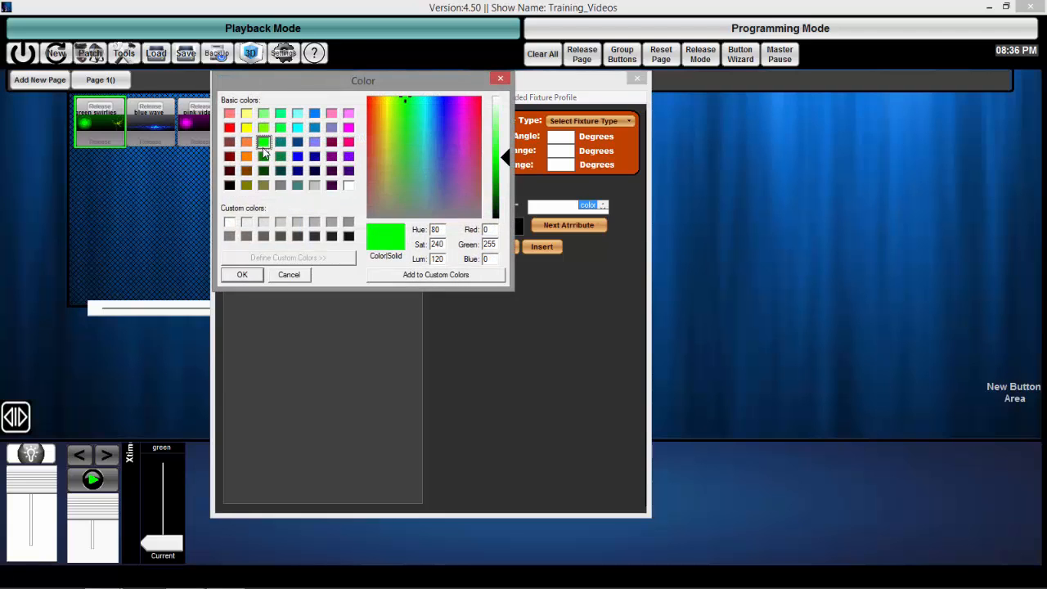
{"action": "left_click", "coordinate": [245, 275]}
- Define channel 3 as blue, with an attribute range of 0 to 255 represented by the pure blue color
{"action": "left_click", "coordinate": [322, 221]}
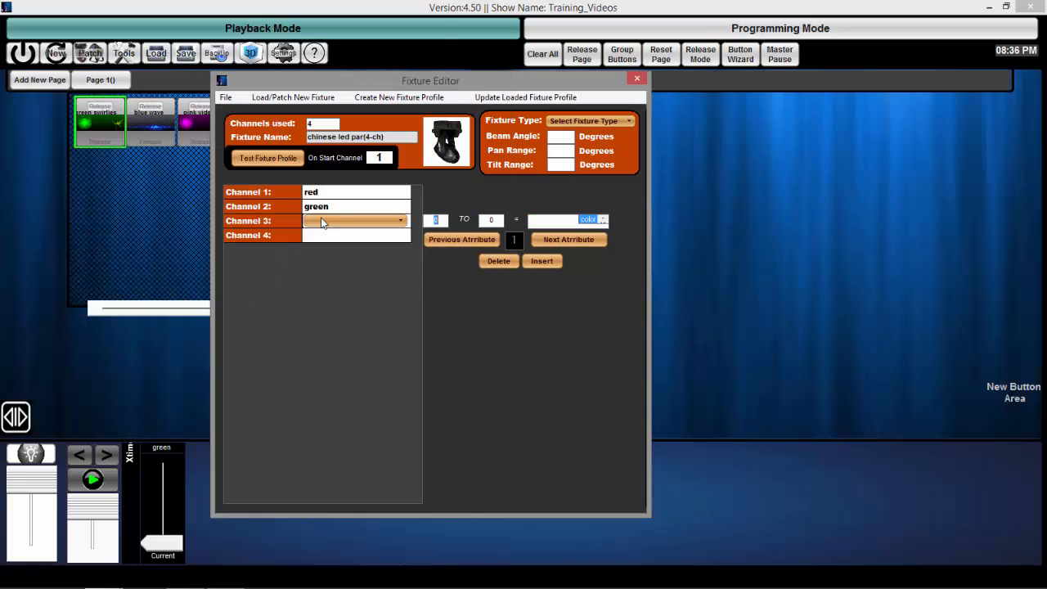
{"action": "left_click", "coordinate": [322, 220]}
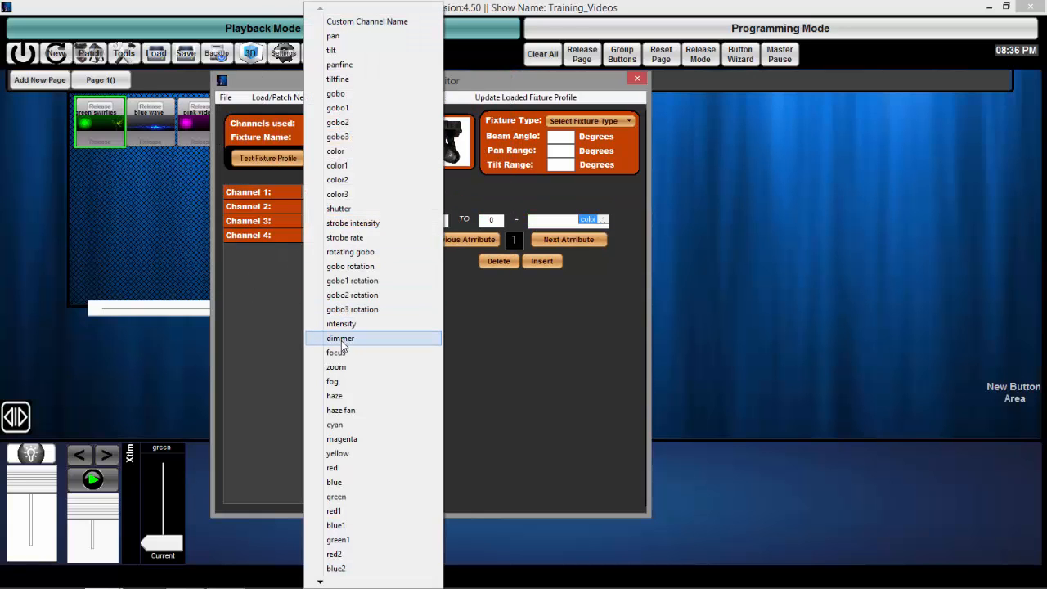
{"action": "left_click", "coordinate": [341, 483]}
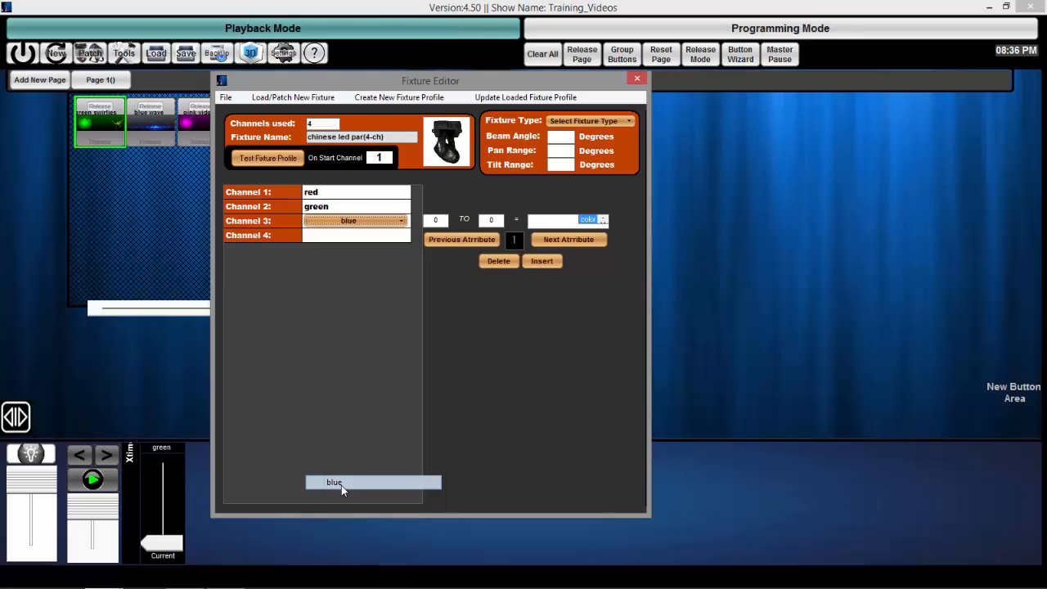
{"action": "left_click", "coordinate": [500, 222]}
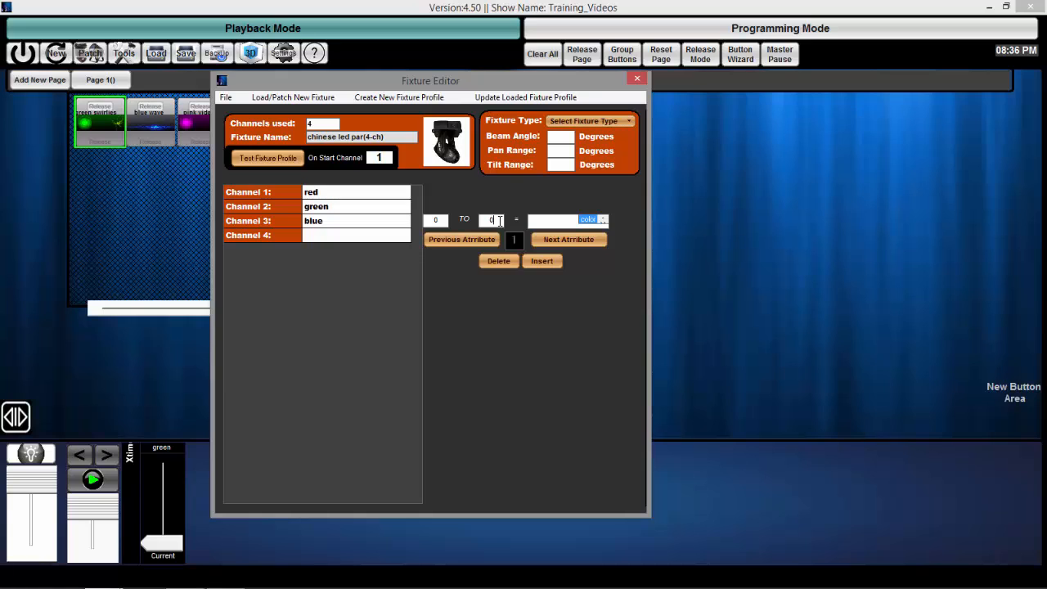
{"action": "type", "text": "255"}
{"action": "left_click", "coordinate": [589, 223]}
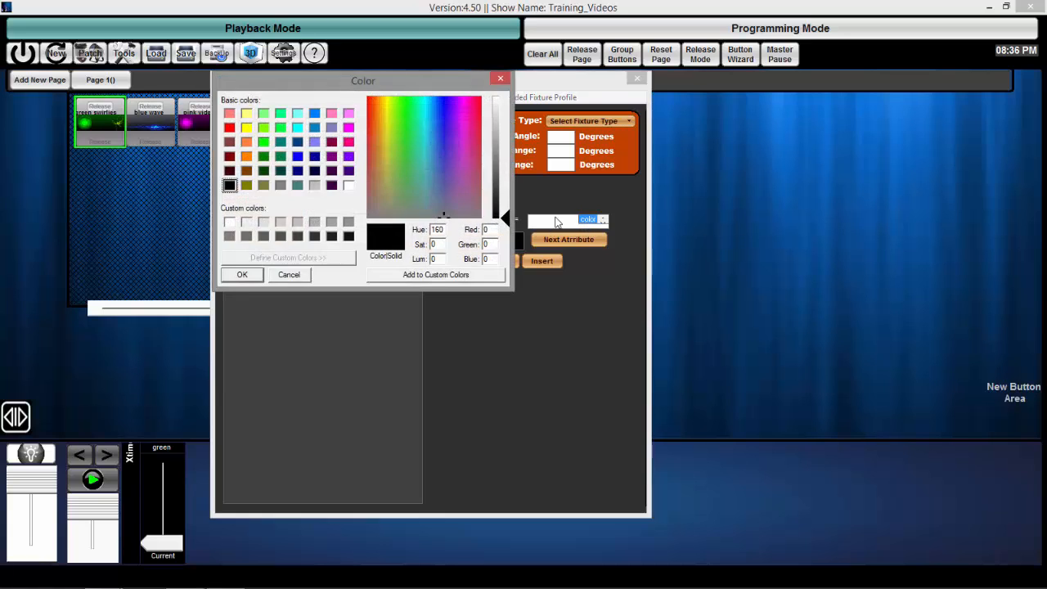
{"action": "left_click", "coordinate": [297, 156]}
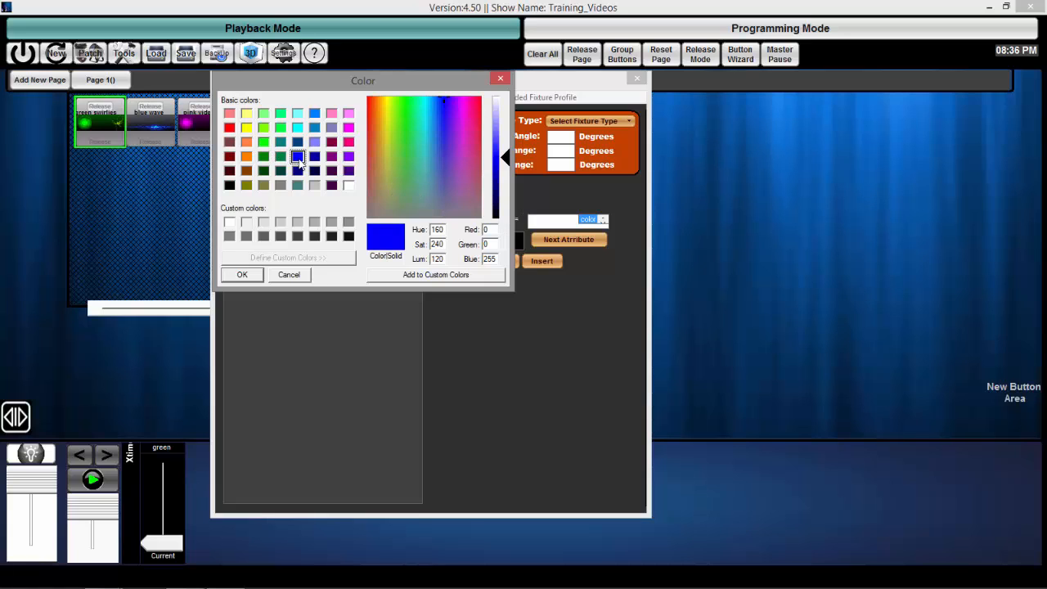
{"action": "left_click", "coordinate": [246, 279]}
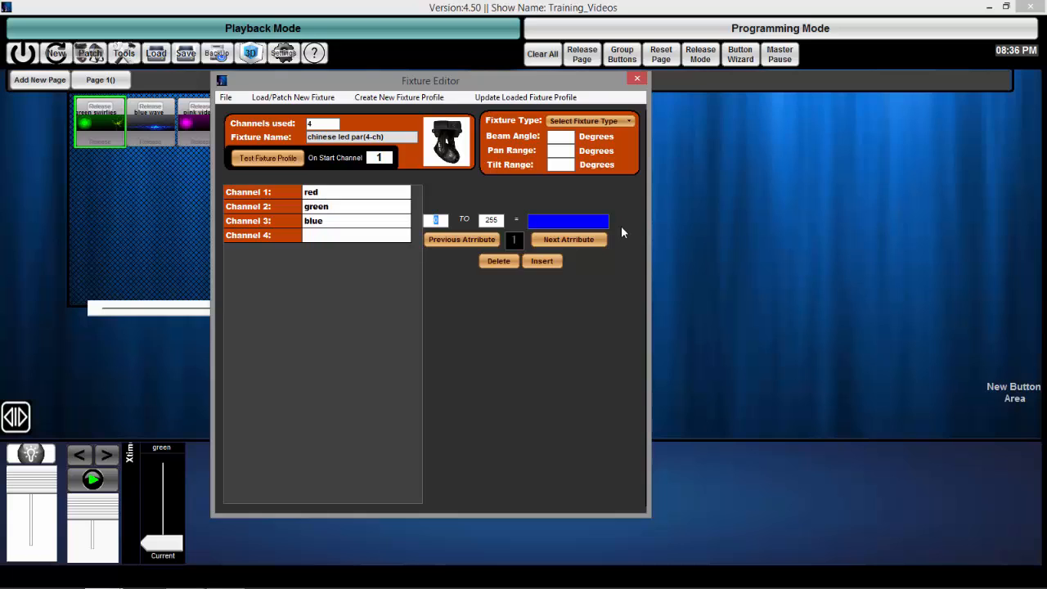
- Define channel 4 as shutter and label its first attribute, range 0 to 7, with the text "closed"
{"action": "left_click", "coordinate": [334, 238]}
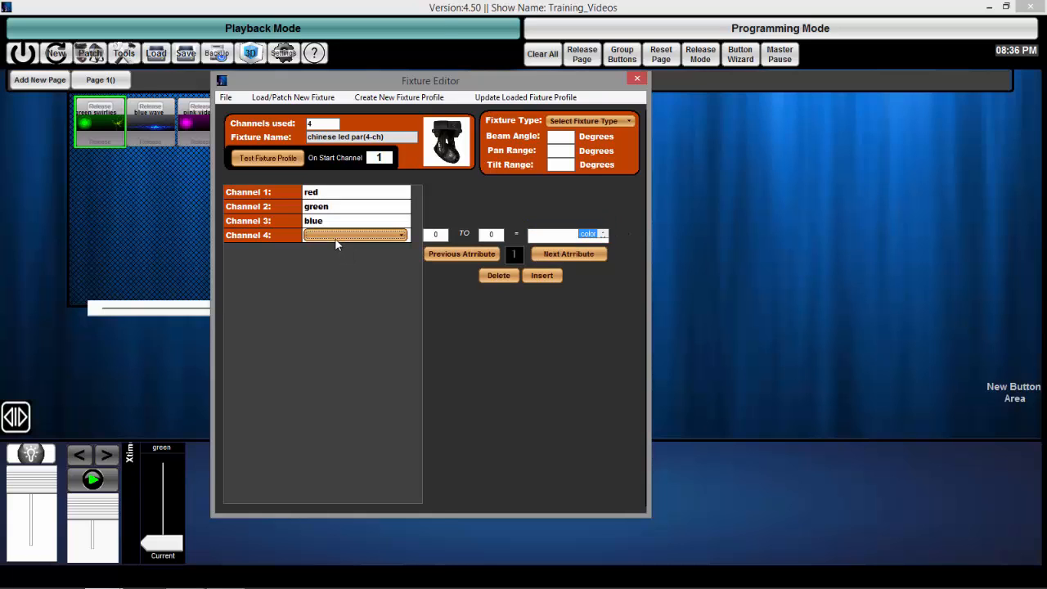
{"action": "left_click", "coordinate": [335, 239]}
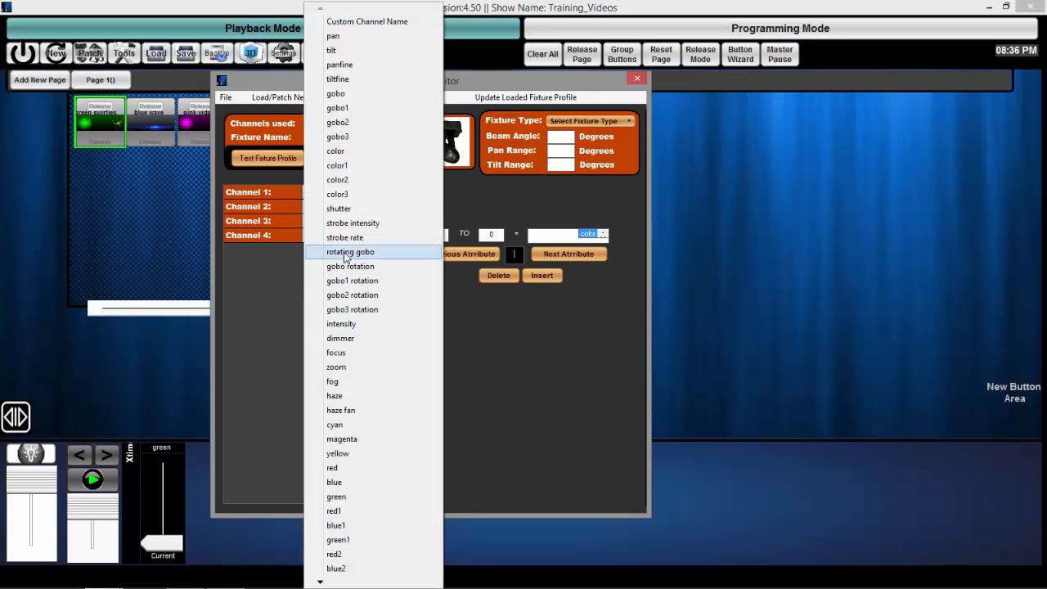
{"action": "left_click", "coordinate": [366, 209]}
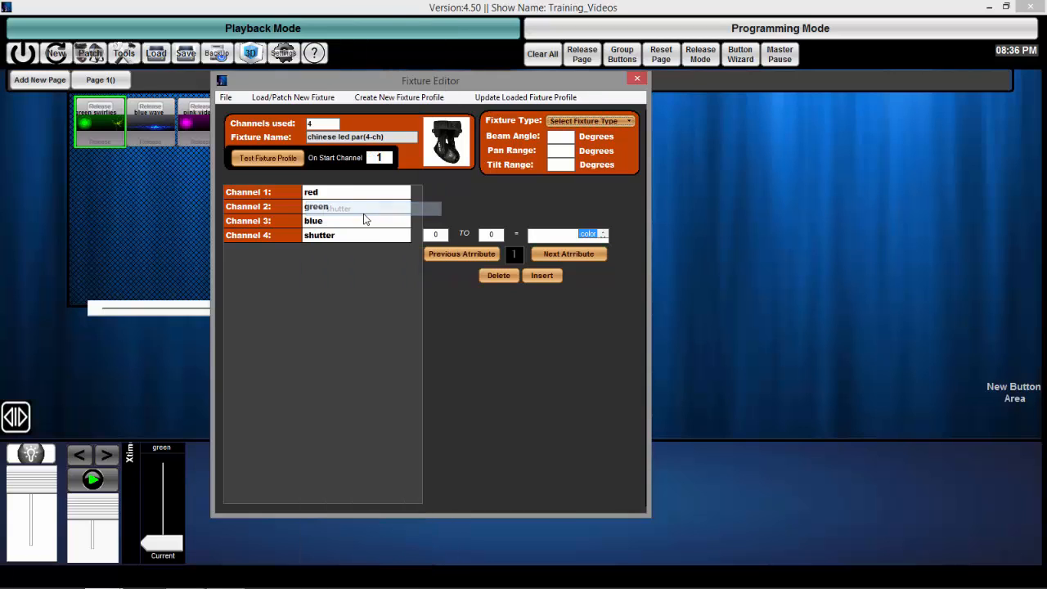
{"action": "left_click", "coordinate": [502, 235]}
{"action": "key", "text": "BackSpace"}
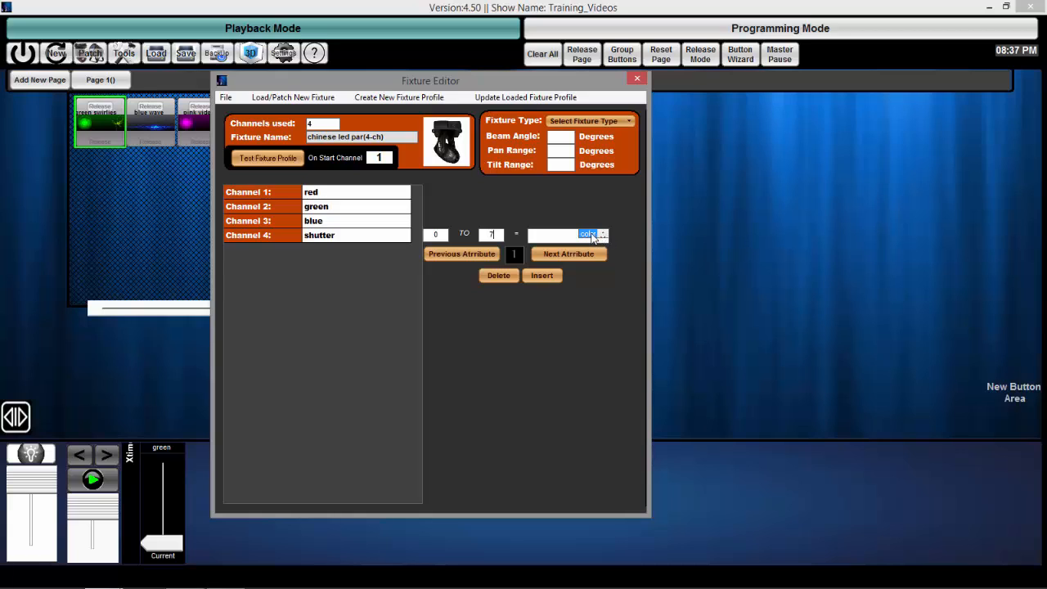
{"action": "left_click", "coordinate": [604, 237]}
{"action": "left_click", "coordinate": [603, 233]}
{"action": "left_click", "coordinate": [603, 233]}
{"action": "left_click", "coordinate": [563, 236]}
{"action": "type", "text": "closed"}
- Add a second shutter attribute with the range 8 to 15 and the text "open"
{"action": "left_click", "coordinate": [565, 253]}
{"action": "type", "text": "8"}
{"action": "left_click", "coordinate": [501, 235]}
{"action": "key", "text": "BackSpace"}
{"action": "type", "text": "15"}
{"action": "left_click", "coordinate": [552, 235]}
{"action": "type", "text": "open"}
- Add a third shutter attribute ranging from 16 to 240 with the text "strobe slow to fast"
{"action": "left_click", "coordinate": [570, 253]}
{"action": "left_click", "coordinate": [502, 234]}
{"action": "type", "text": "240"}
{"action": "type", "text": "str"}
{"action": "key", "text": "BackSpace"}
{"action": "key", "text": "BackSpace"}
{"action": "key", "text": "BackSpace"}
{"action": "type", "text": "str"}
{"action": "key", "text": "BackSpace"}
{"action": "key", "text": "BackSpace"}
{"action": "key", "text": "BackSpace"}
{"action": "left_click", "coordinate": [562, 236]}
{"action": "type", "text": "strobe "}
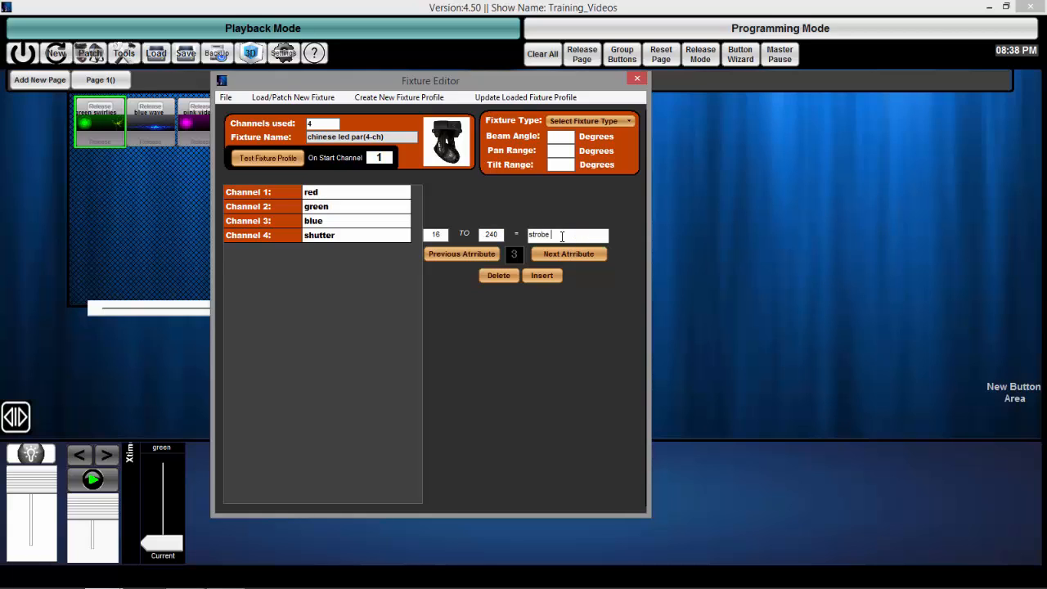
{"action": "type", "text": "slow to fast"}
{"action": "left_click", "coordinate": [565, 237]}
- Add a fourth shutter attribute ranging from 241 to 255 with the text "open"
{"action": "left_click", "coordinate": [565, 254]}
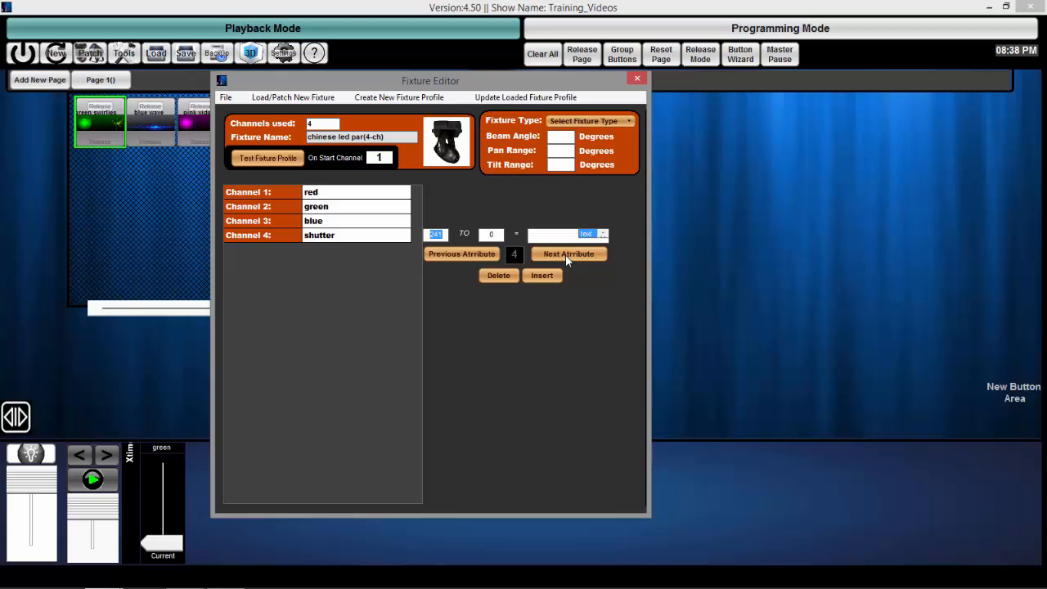
{"action": "left_click", "coordinate": [494, 234]}
{"action": "key", "text": "BackSpace"}
{"action": "type", "text": "255"}
{"action": "type", "text": "open"}
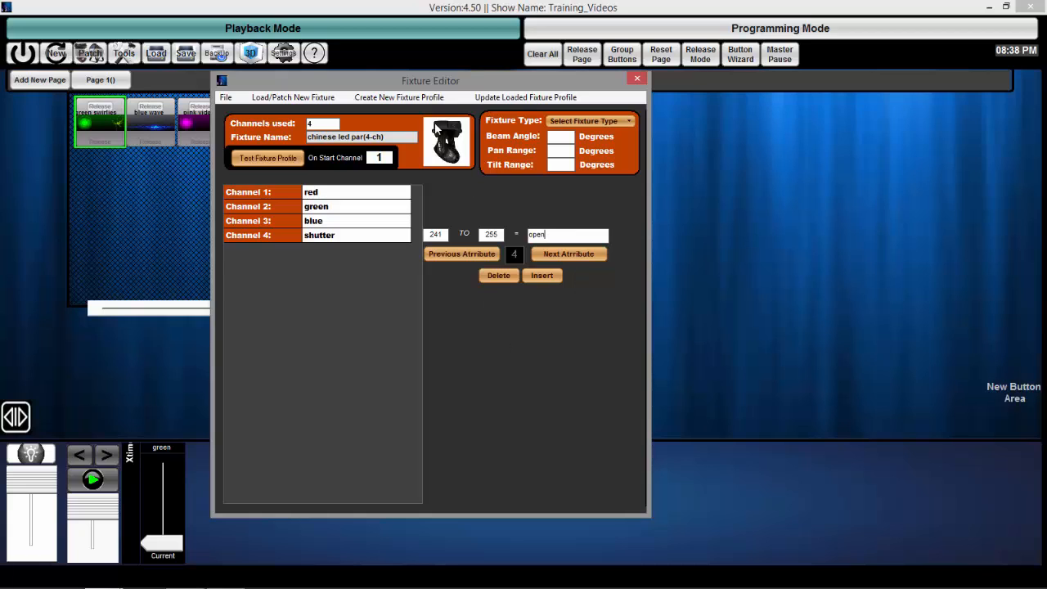
- Set the fixture type to LED and the beam angle to 27 degrees
{"action": "left_click", "coordinate": [595, 121]}
{"action": "left_click", "coordinate": [589, 221]}
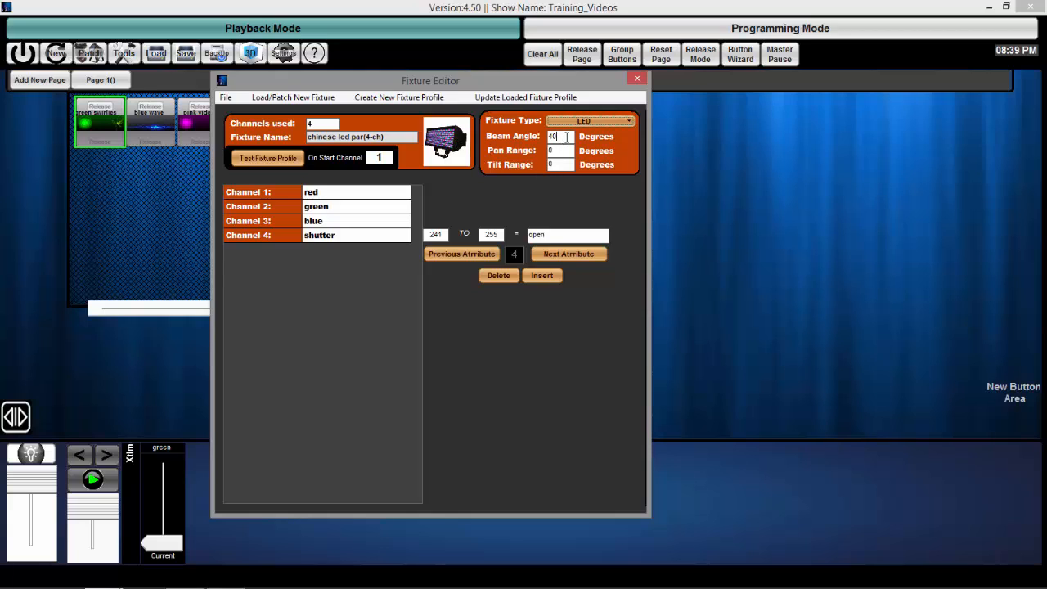
{"action": "key", "text": "BackSpace"}
{"action": "key", "text": "BackSpace"}
{"action": "type", "text": "27"}
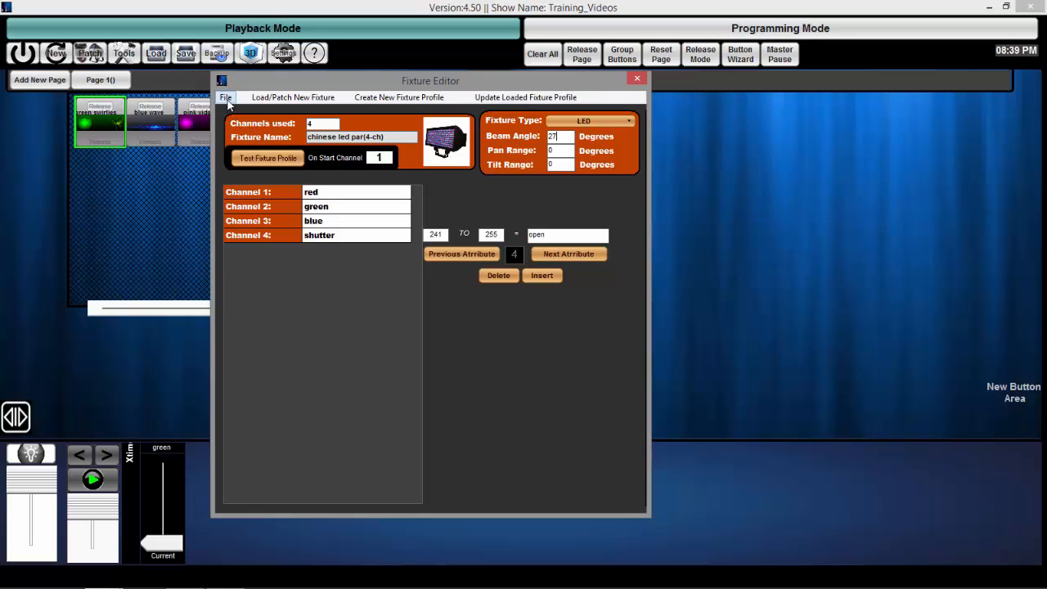
- Save the fixture profile as chinese led par(4-ch) in the _Generics folder of the fixture library and close the Fixture Editor
{"action": "left_click", "coordinate": [225, 98]}
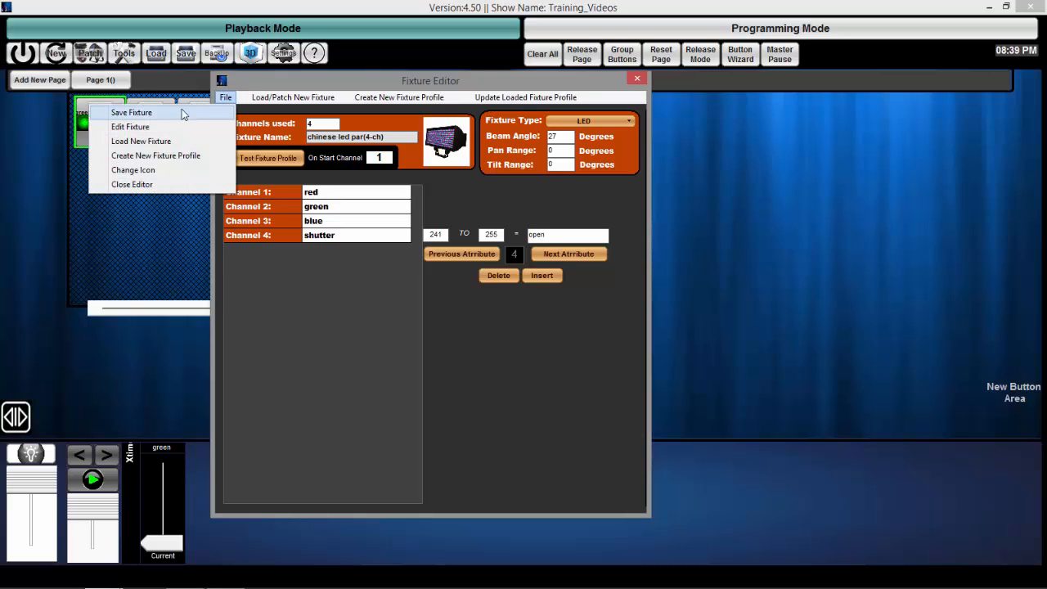
{"action": "left_click", "coordinate": [135, 112]}
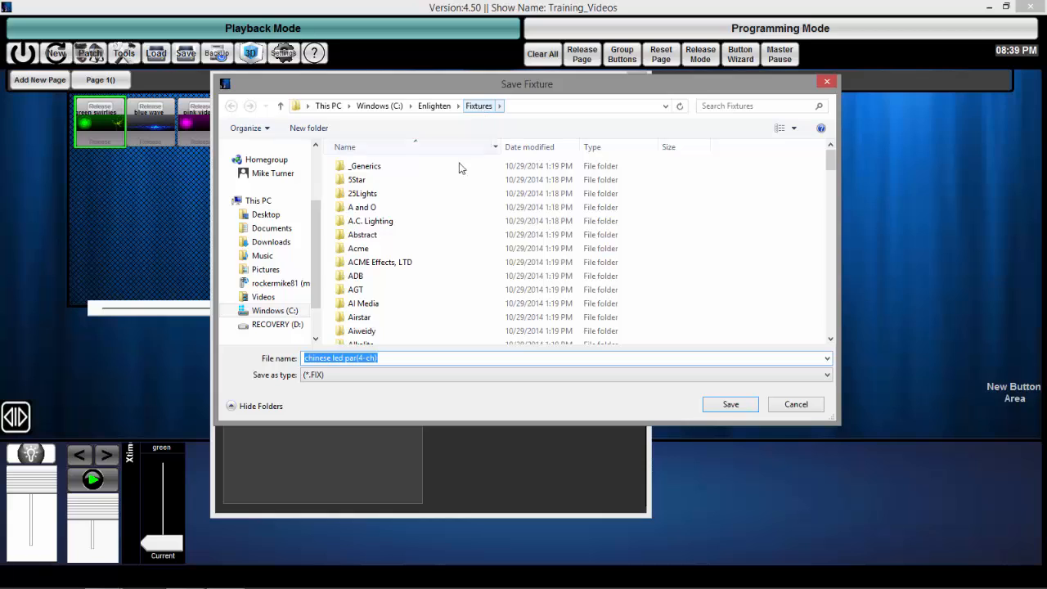
{"action": "left_click", "coordinate": [398, 168]}
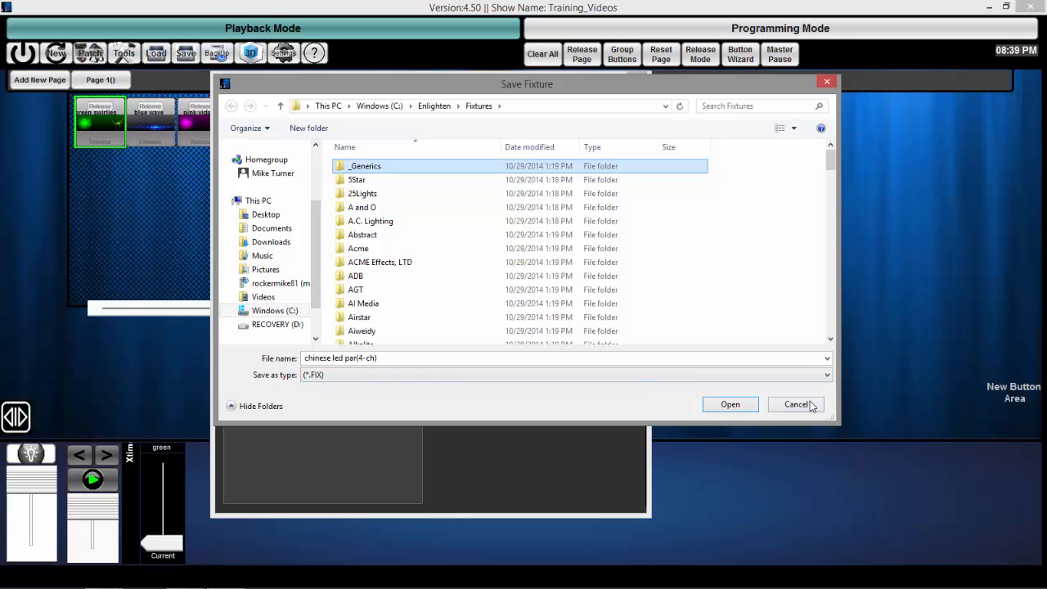
{"action": "left_click", "coordinate": [730, 406]}
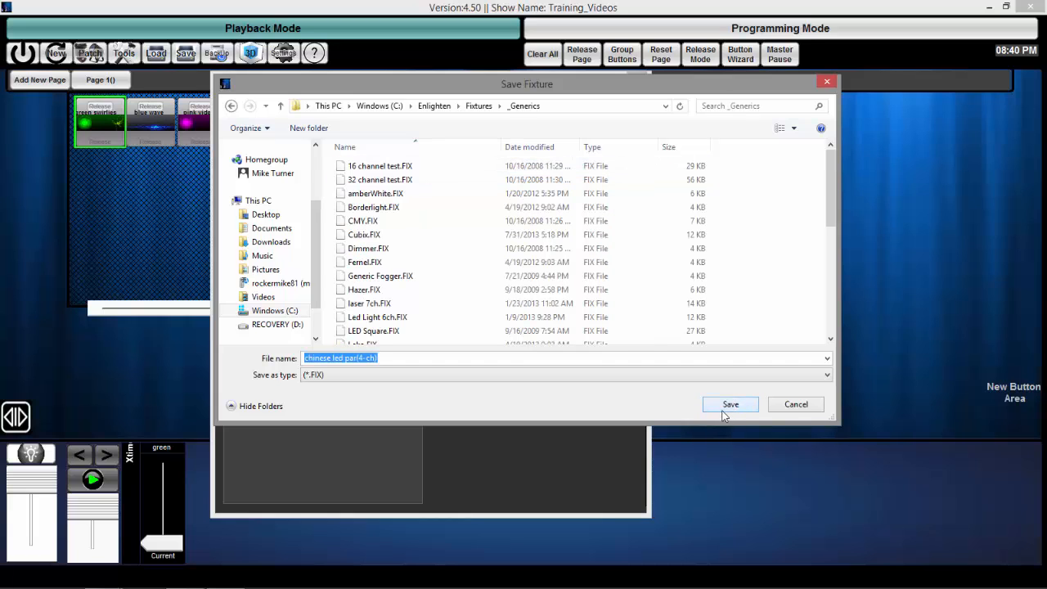
{"action": "left_click", "coordinate": [731, 407]}
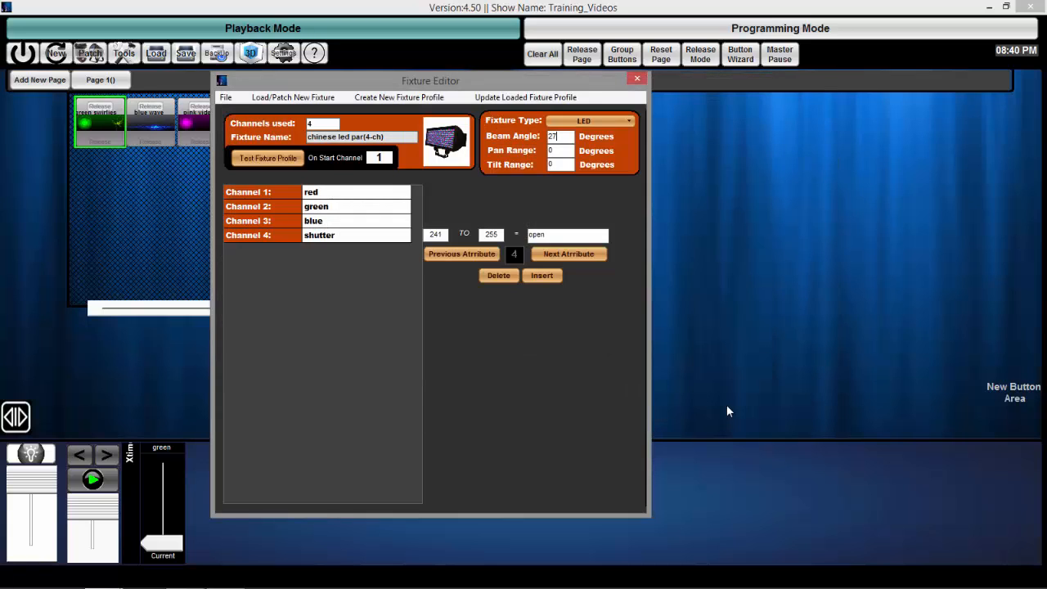
{"action": "left_click", "coordinate": [639, 79]}
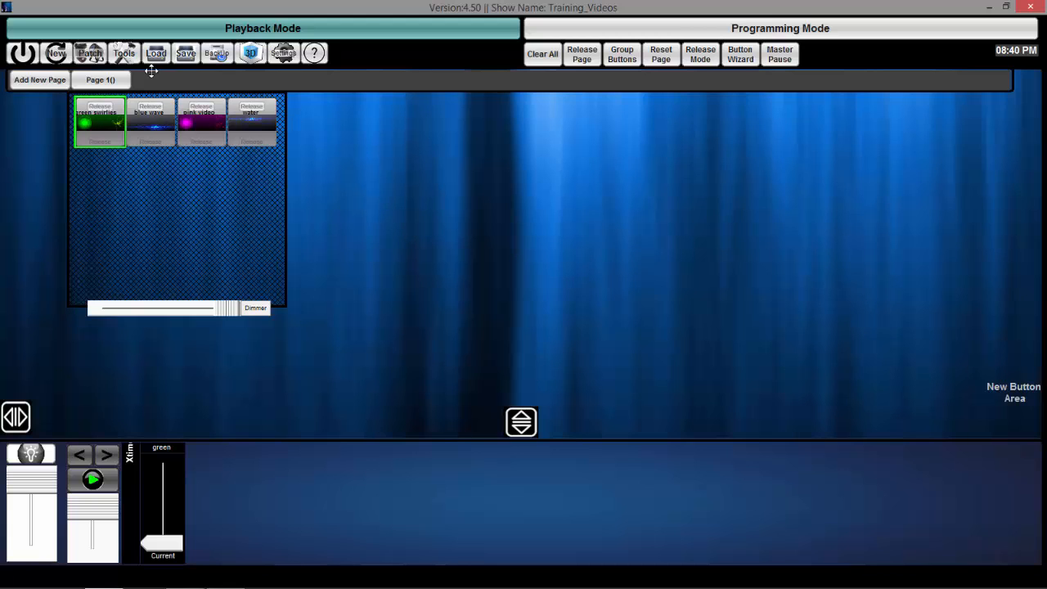
- Check the chinese led par(4-ch) profile under the _Generics manufacturer by opening its patch settings, and close everything without patching
{"action": "left_click", "coordinate": [98, 60]}
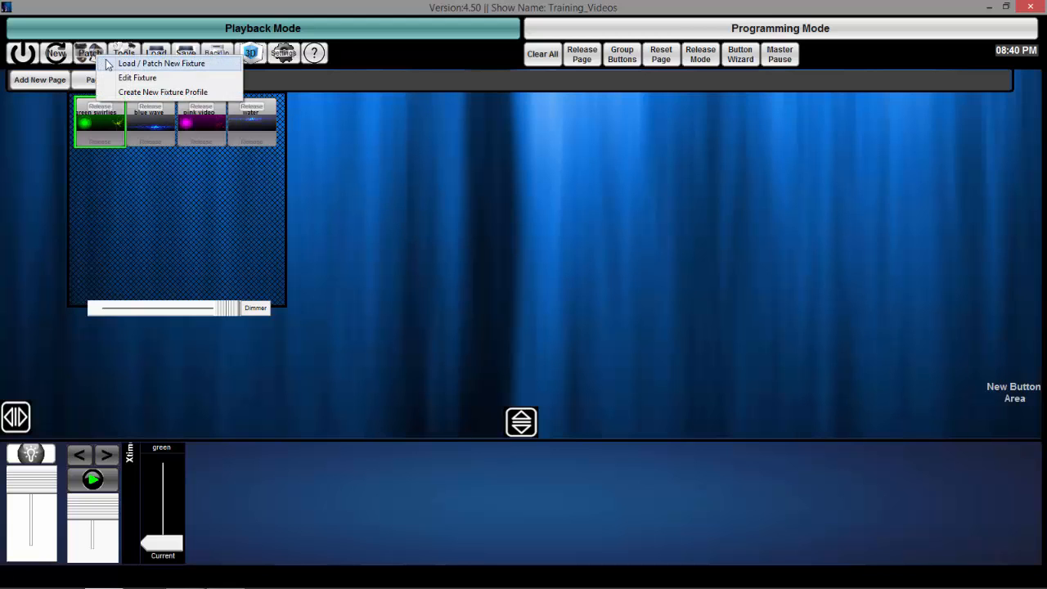
{"action": "left_click", "coordinate": [138, 65]}
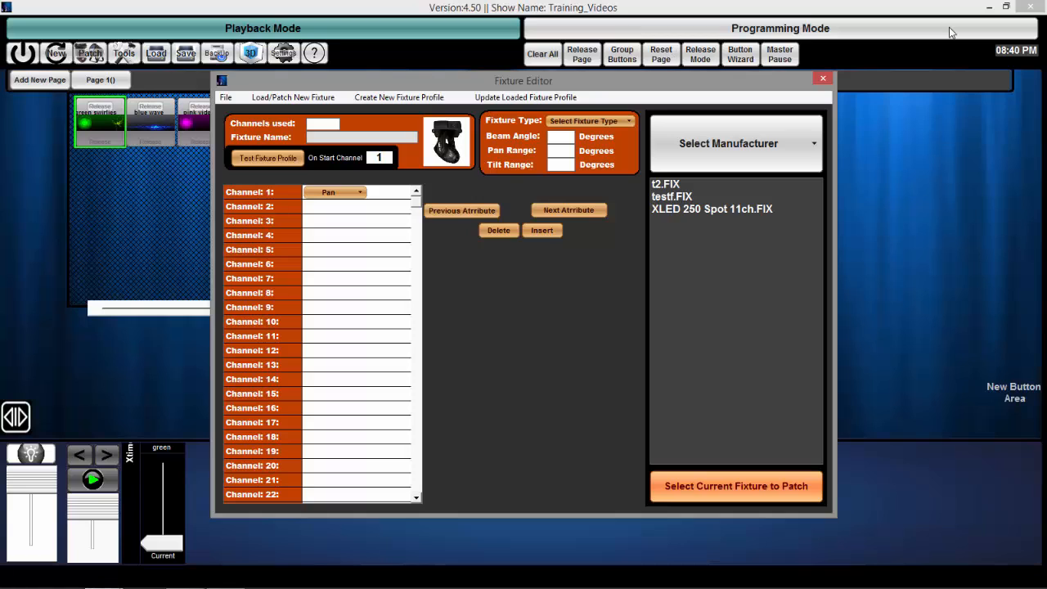
{"action": "left_click", "coordinate": [750, 152]}
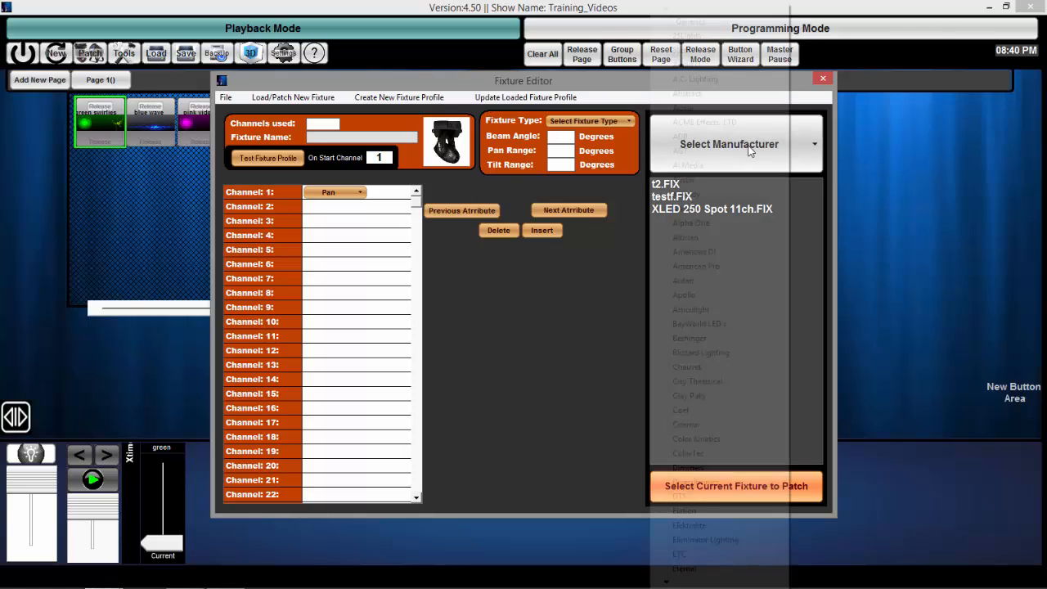
{"action": "left_click", "coordinate": [662, 22]}
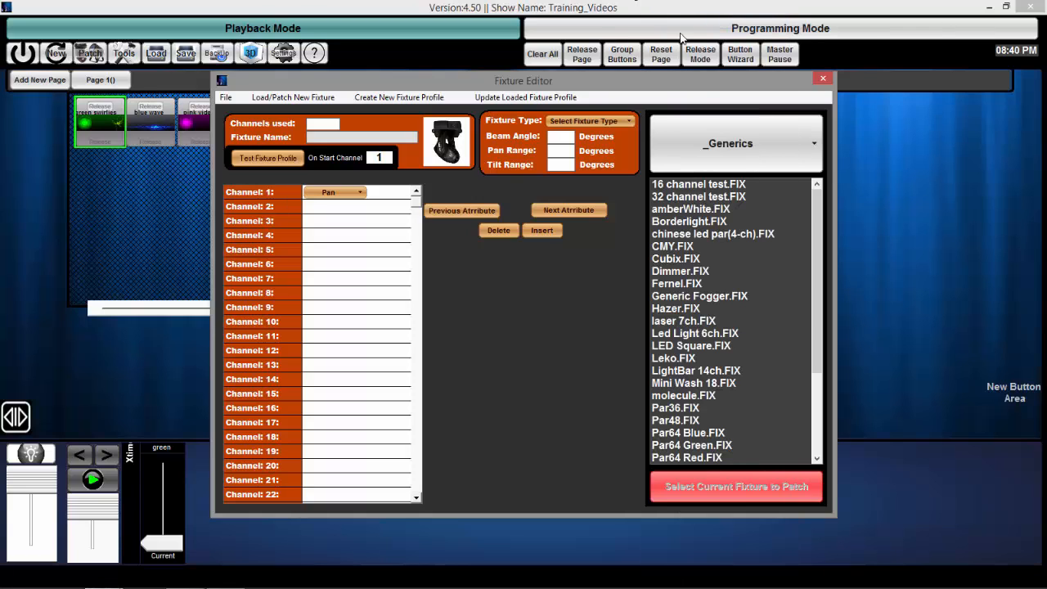
{"action": "left_click", "coordinate": [723, 235]}
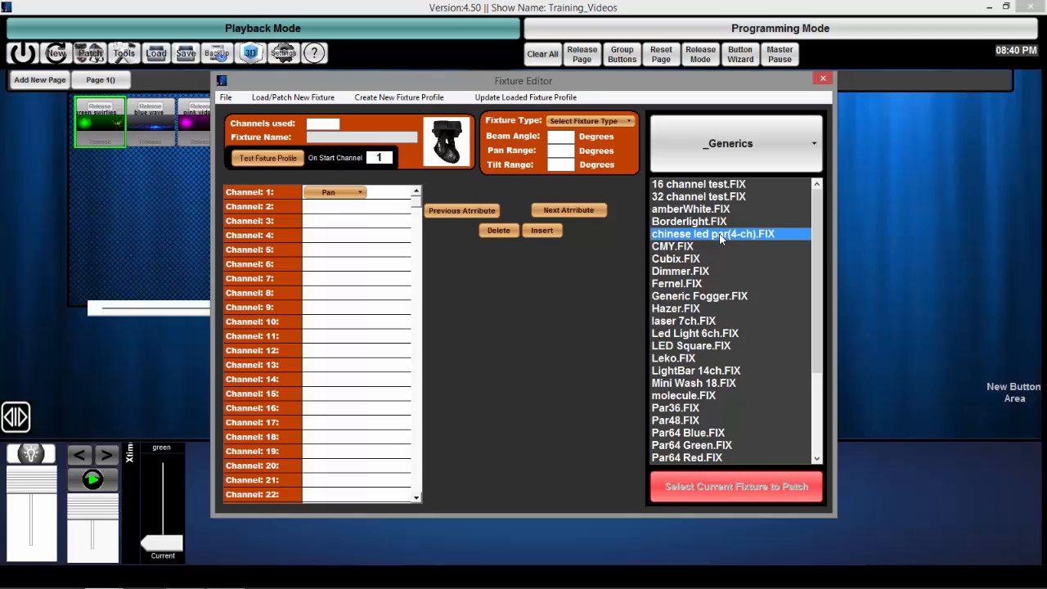
{"action": "left_click", "coordinate": [758, 488]}
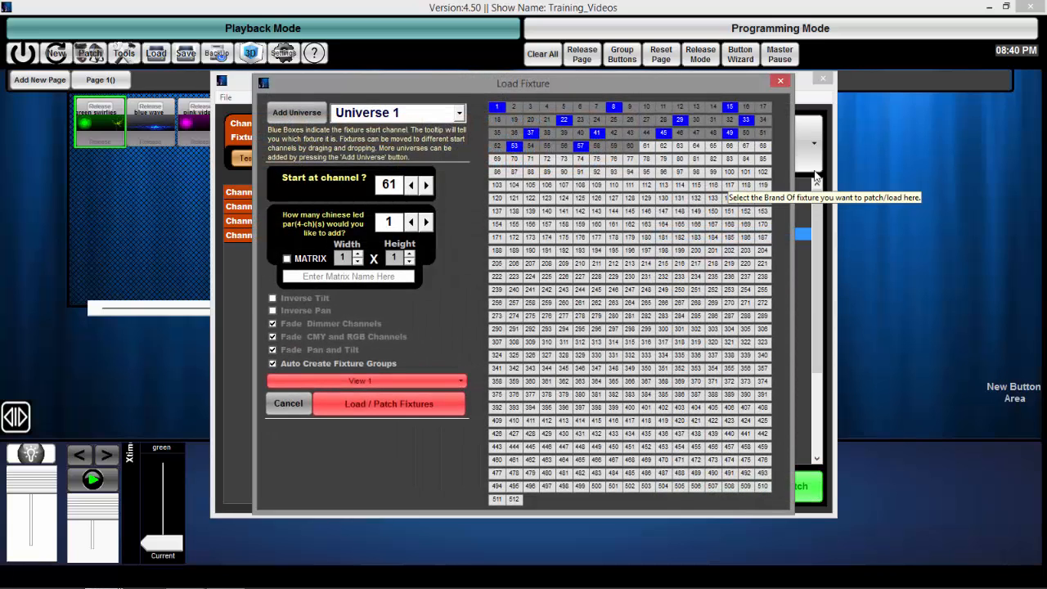
{"action": "left_click", "coordinate": [781, 81]}
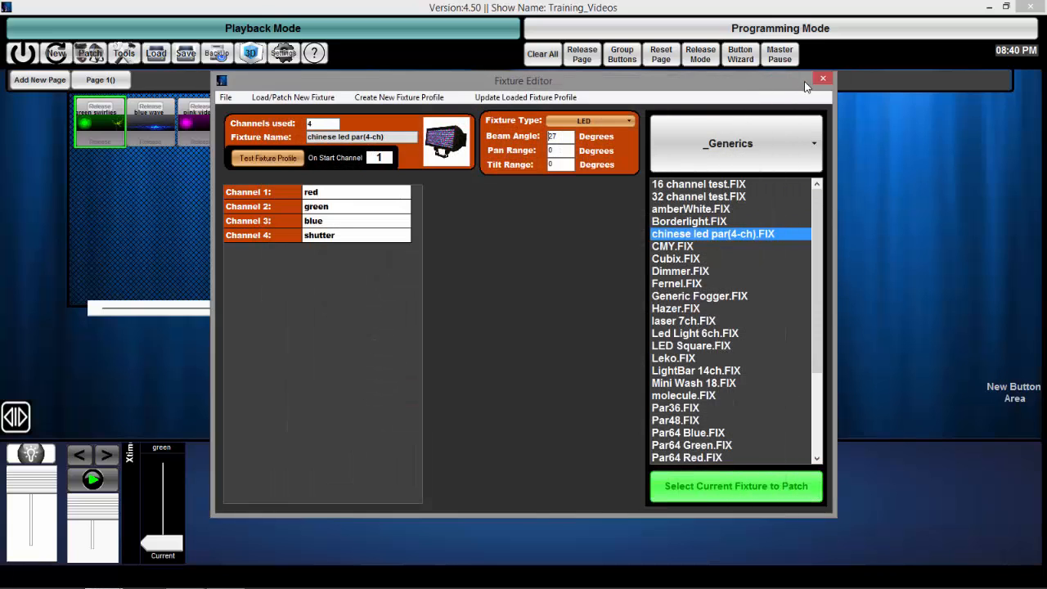
{"action": "left_click", "coordinate": [821, 78]}
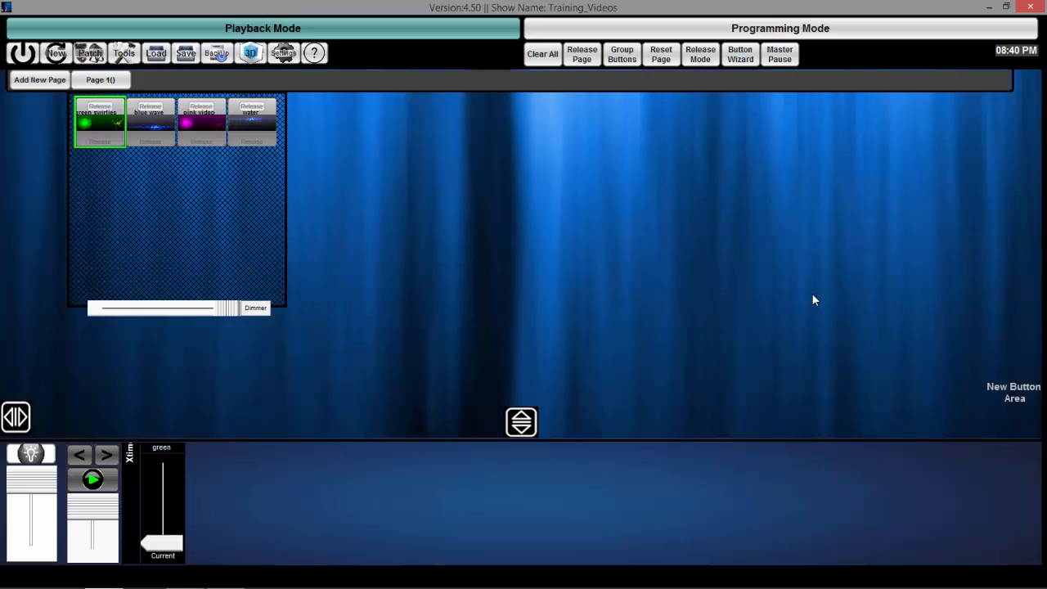
{"action": "mouse_move", "coordinate": [520, 582]}
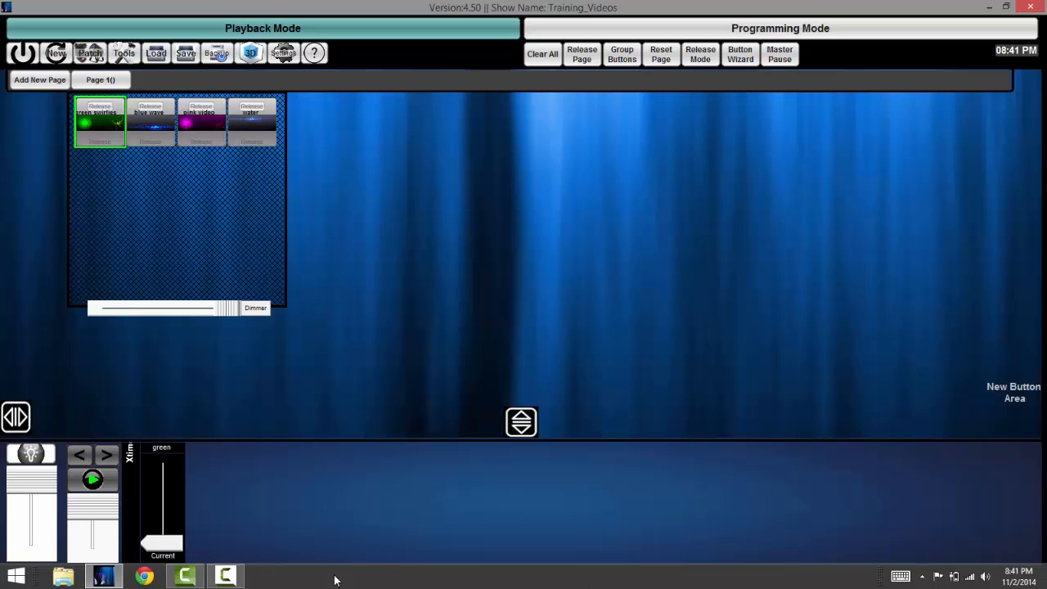
{"action": "left_click", "coordinate": [225, 575]}
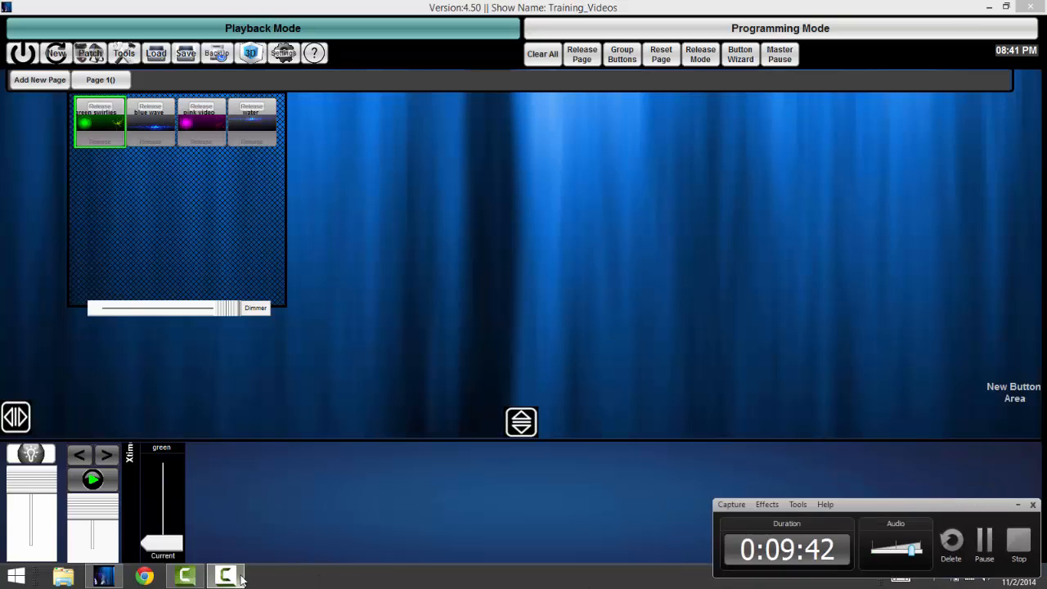